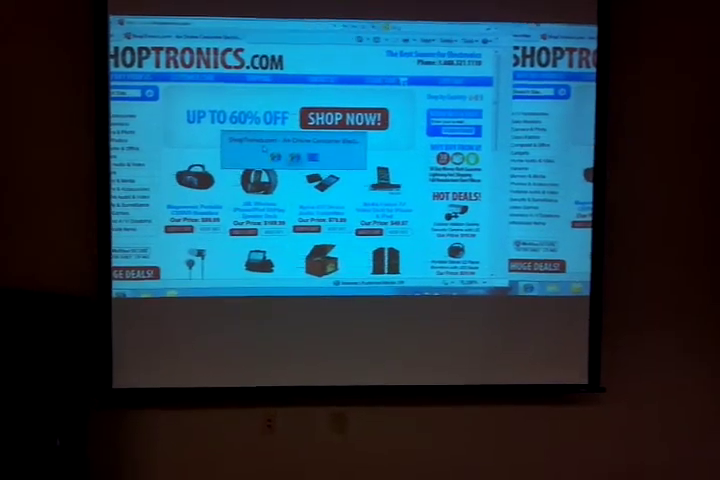
key(super+d)
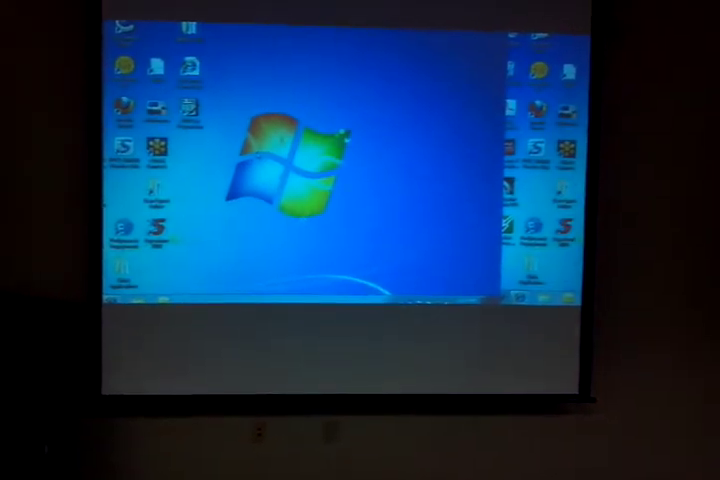
right_click(255, 165)
click(295, 252)
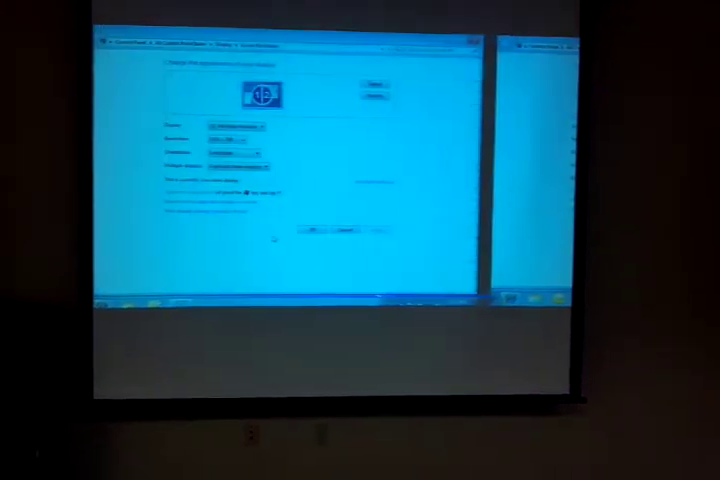